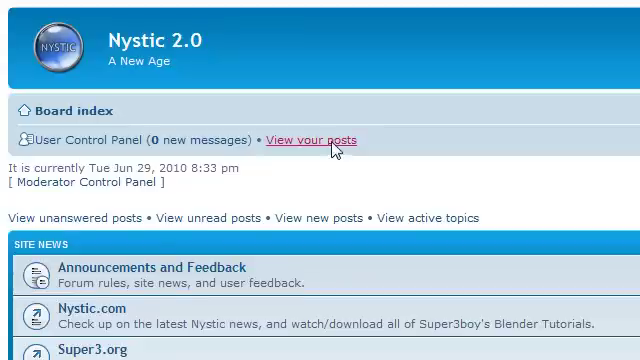
scroll(300, 200, down, 5)
scroll(268, 140, down, 5)
scroll(268, 140, up, 3)
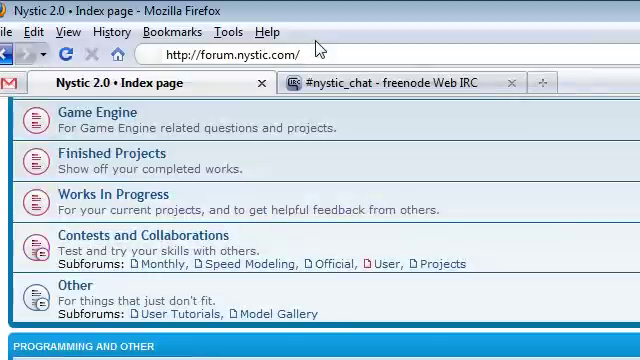
Switch the browser from the forum to the #nystic_chat IRC channel tab.
click(311, 83)
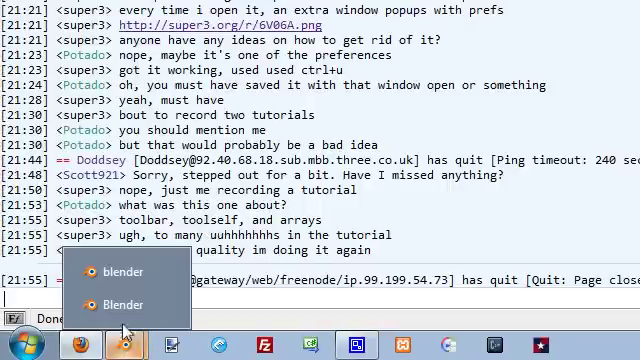
Bring Blender forward on its default scene and hide the Tool Shelf.
click(124, 305)
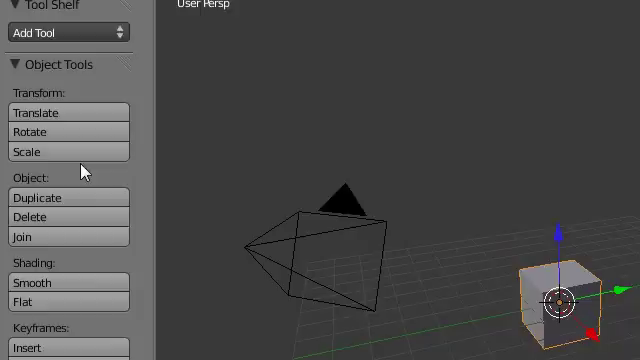
key(t)
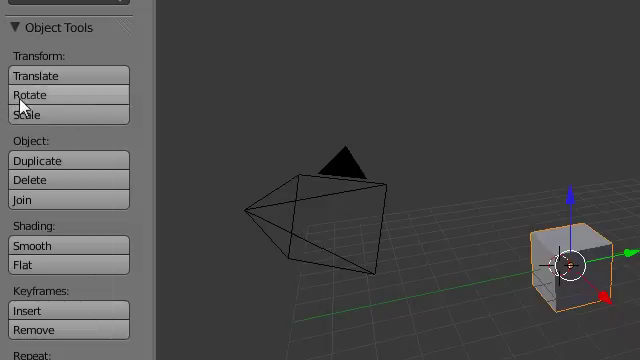
Rotate the cube to a new angle, then scale it down using the Tool Shelf.
click(34, 96)
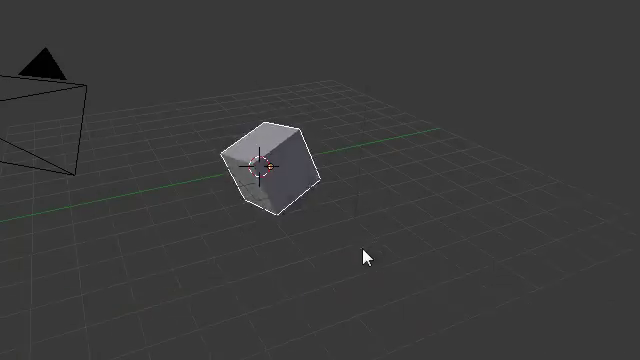
click(365, 250)
click(32, 110)
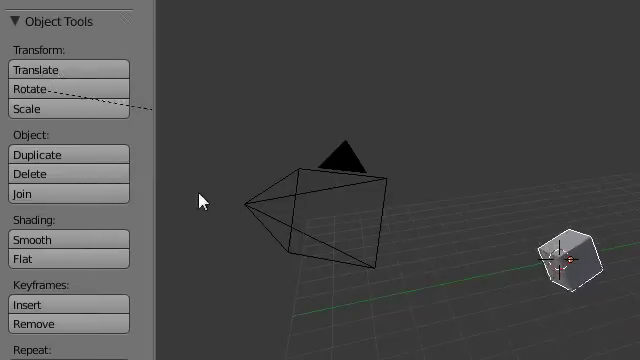
click(200, 200)
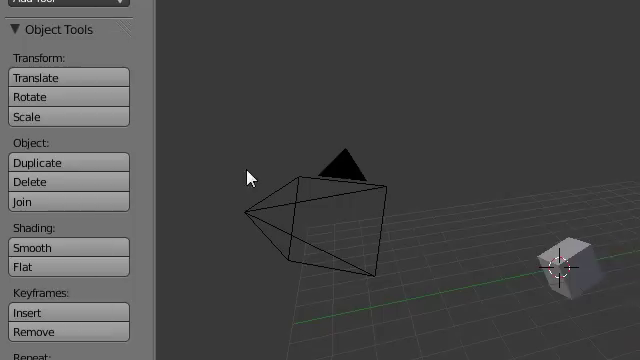
Place the cube copy to the right, join it with the original, and toggle Edit Mode.
click(447, 276)
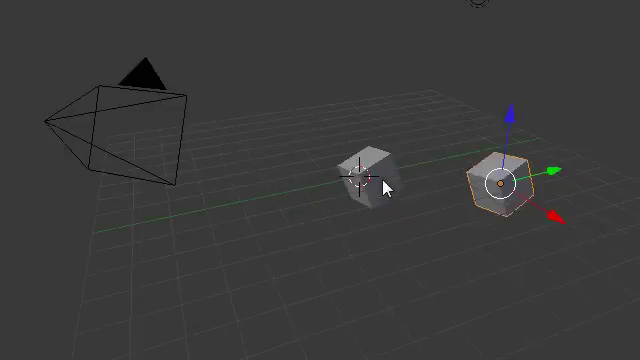
shift+right_click(383, 188)
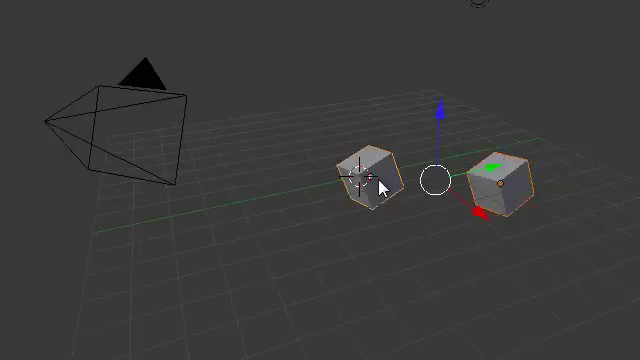
click(114, 120)
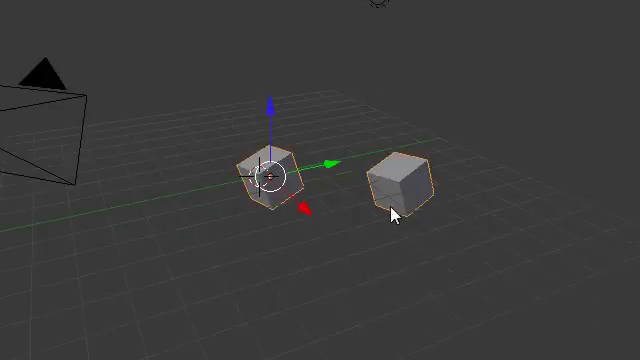
key(Tab)
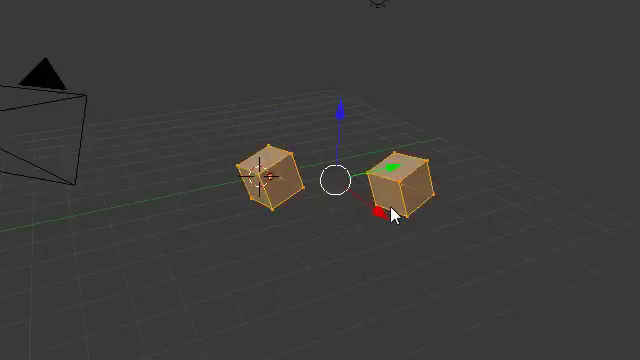
scroll(403, 200, up, 4)
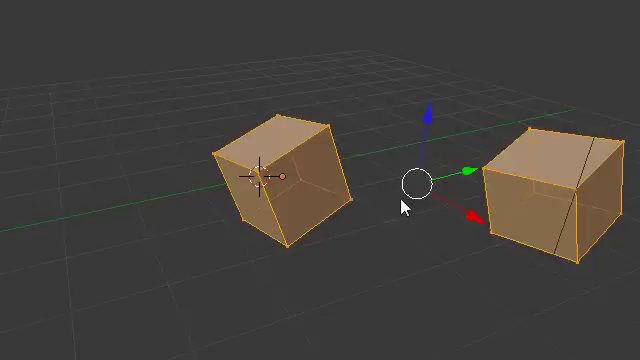
scroll(406, 207, down, 3)
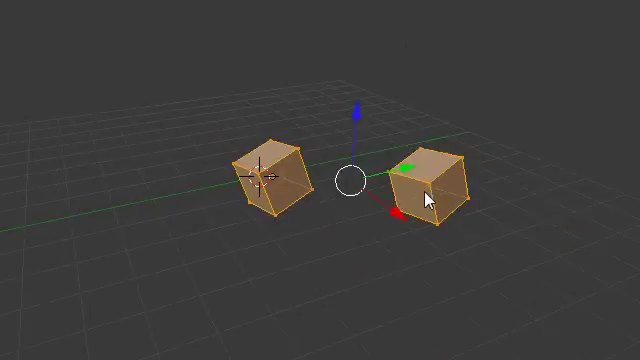
key(Tab)
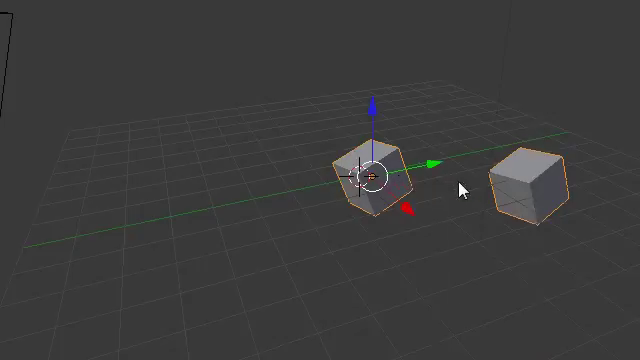
Delete the joined cube object, leaving the grid empty.
key(x)
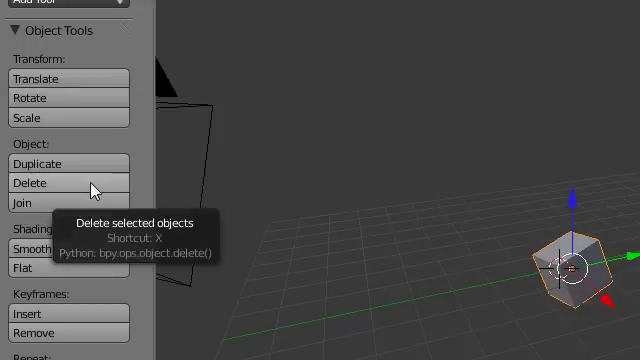
click(93, 190)
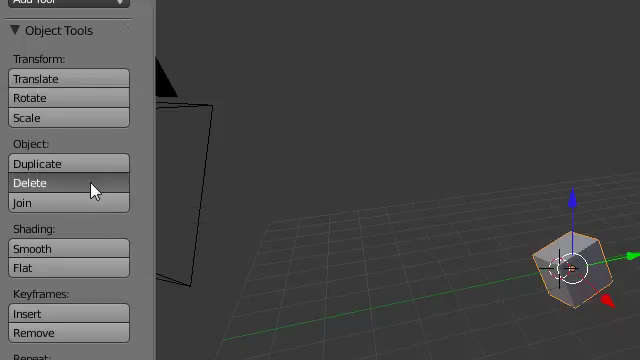
click(93, 190)
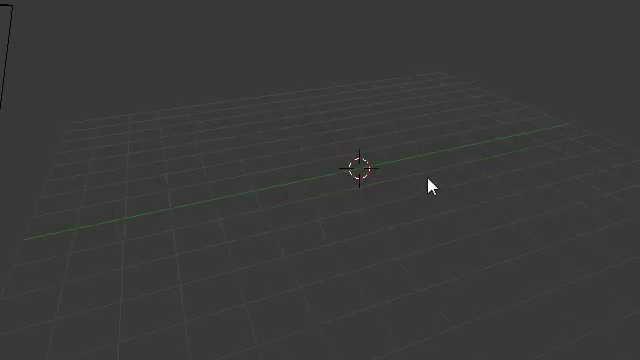
Add a UV Sphere by searching 'uv' in the operator search.
key(space)
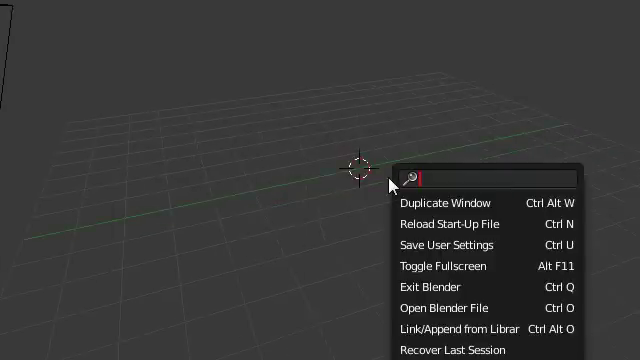
text(uv)
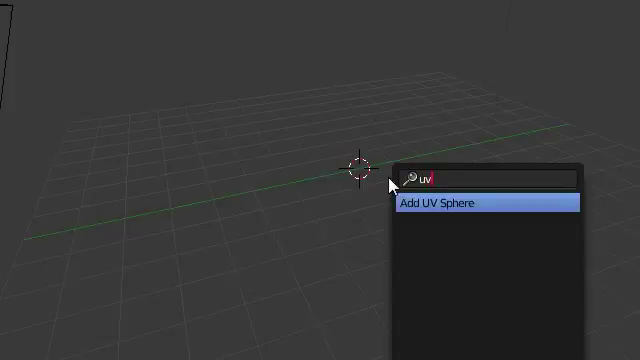
click(429, 207)
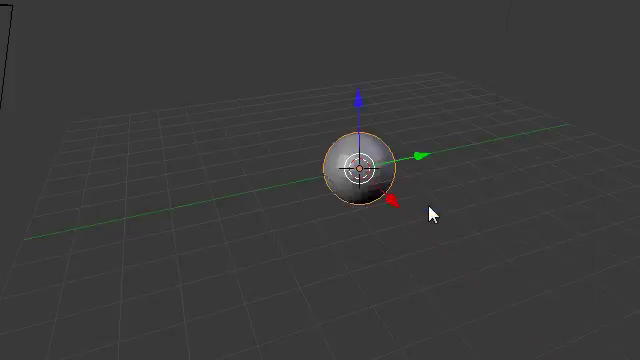
scroll(383, 197, up, 3)
scroll(383, 197, up, 2)
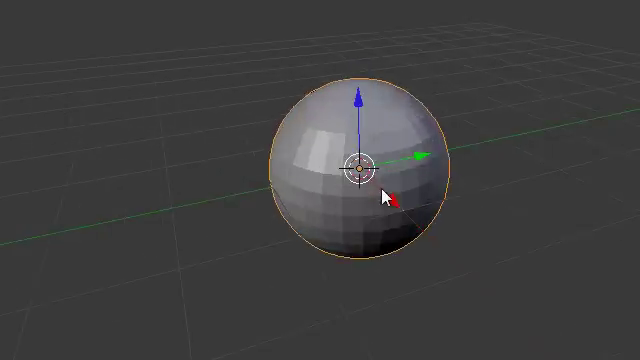
scroll(390, 197, up, 2)
scroll(420, 196, down, 2)
ctrl+scroll(425, 185, down, 3)
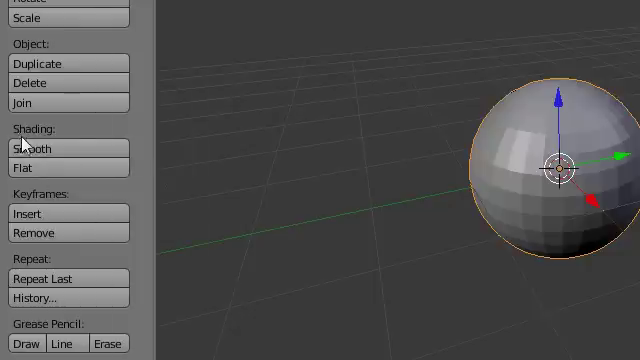
Smooth-shade the sphere, enlarge its mesh about 1.5 times in Edit Mode, then set Flat shading.
click(31, 151)
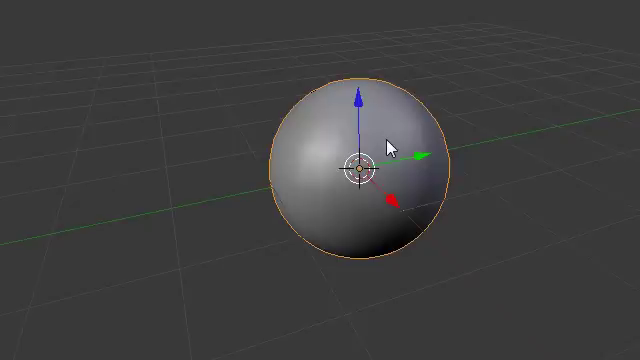
key(Tab)
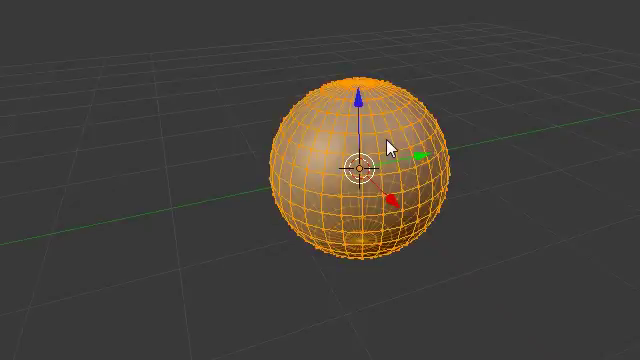
key(s)
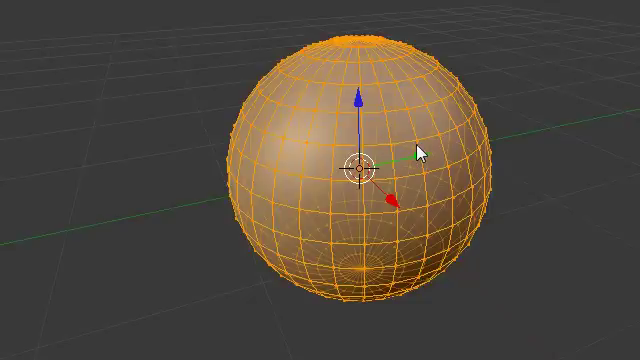
key(Tab)
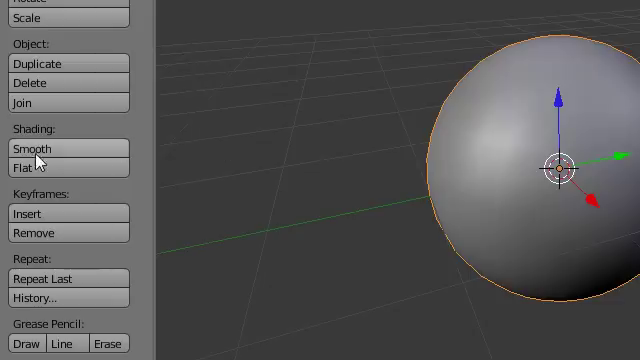
click(34, 171)
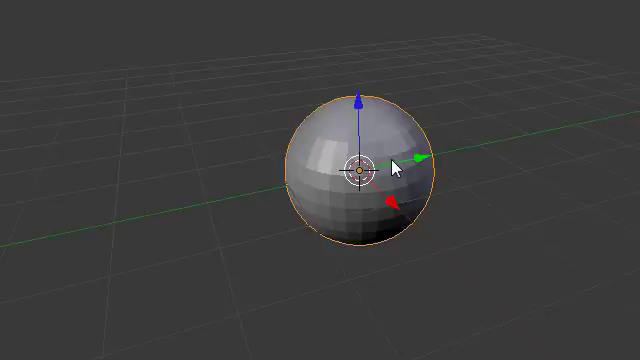
key(space)
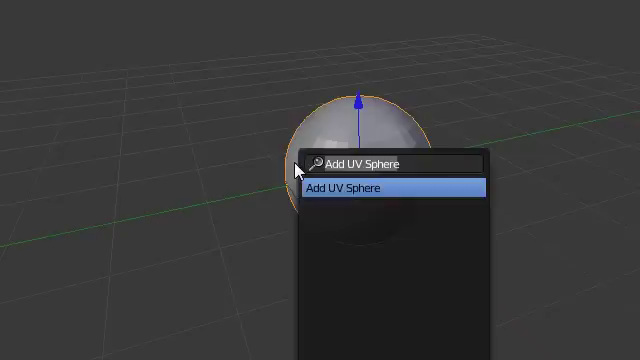
key(Escape)
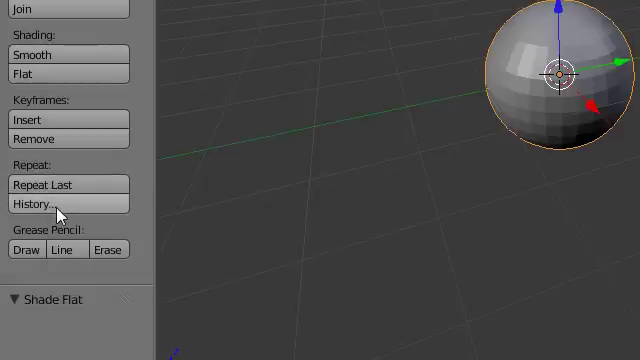
click(57, 214)
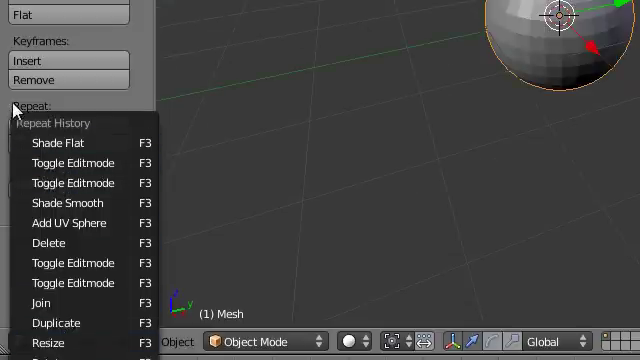
click(12, 108)
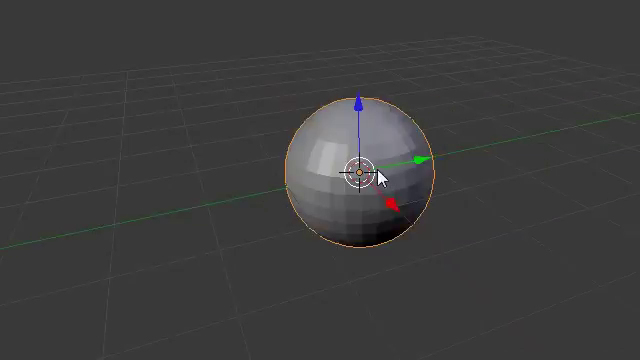
Add a monkey via the 'mon' search and move it up-left of the sphere.
key(space)
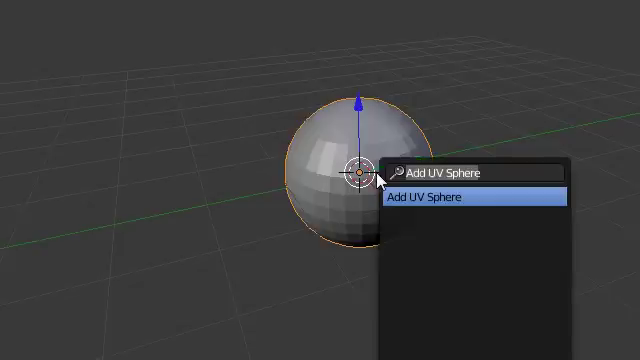
text(m)
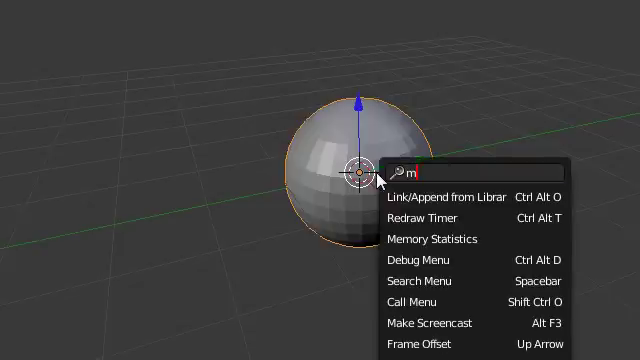
text(on)
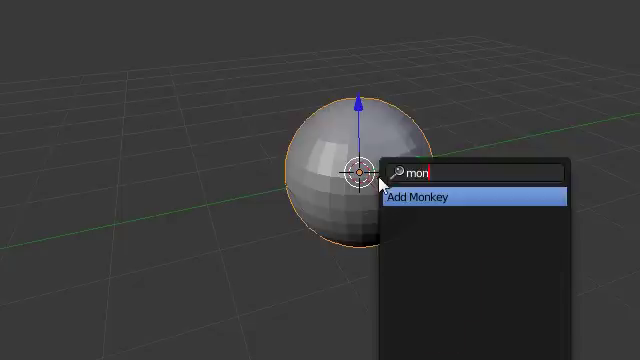
click(416, 196)
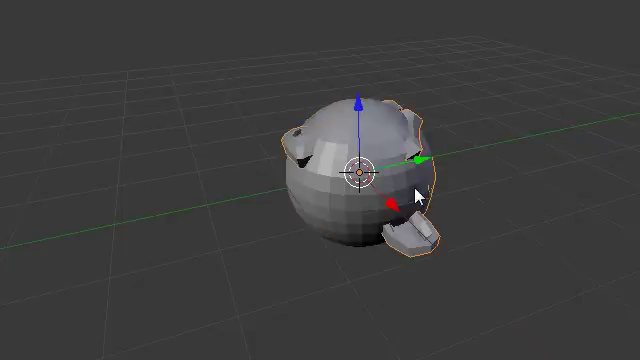
key(g)
click(273, 161)
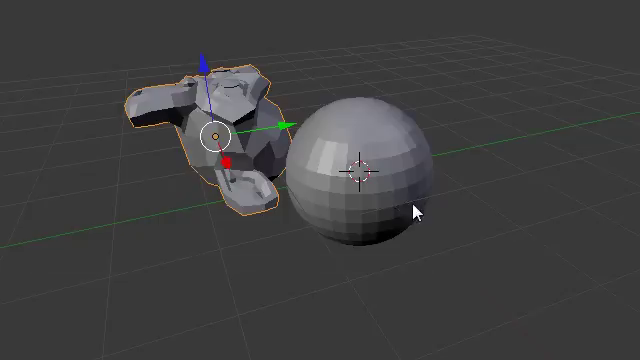
Add an Add Monkey tool button to the Tool Shelf.
key(space)
key(Escape)
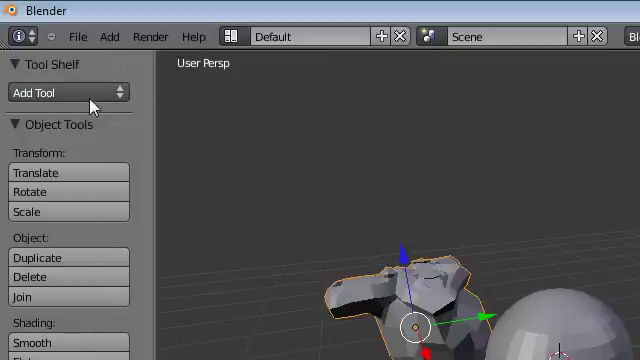
key(space)
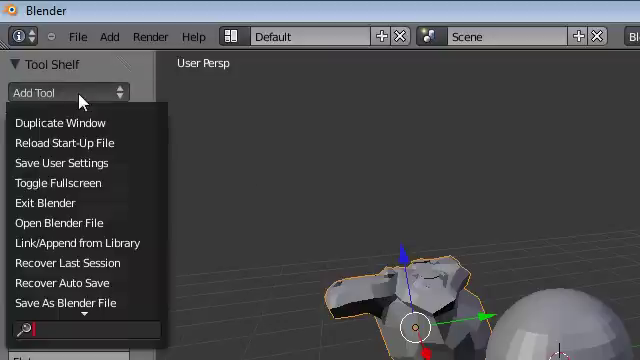
text(mon)
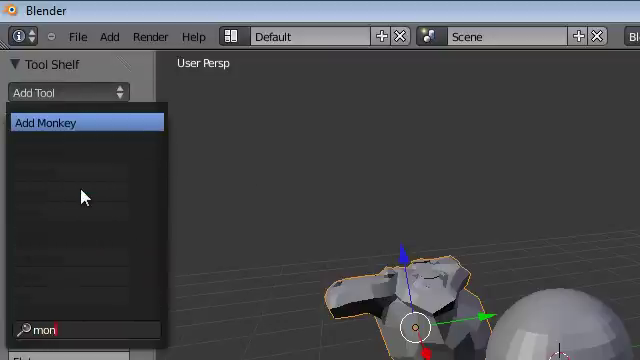
click(75, 138)
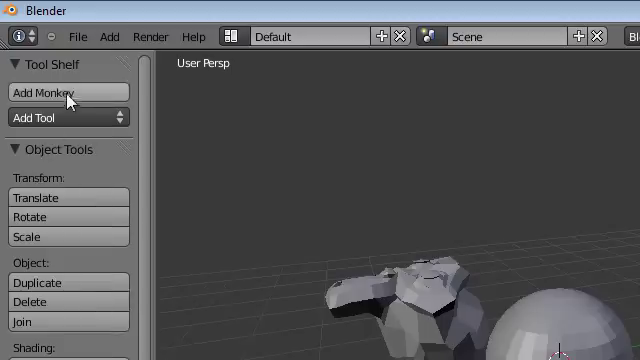
Add another monkey with the new shelf button and move it up off the sphere.
click(69, 93)
key(g)
click(440, 217)
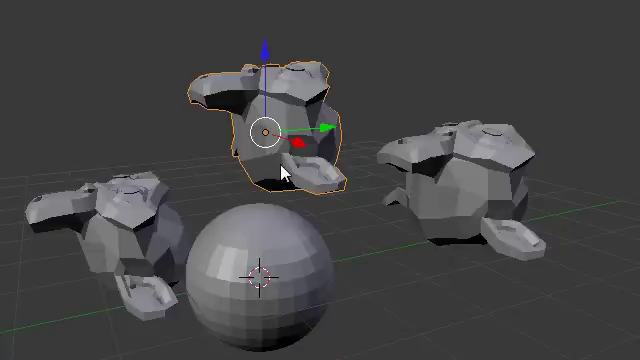
key(space)
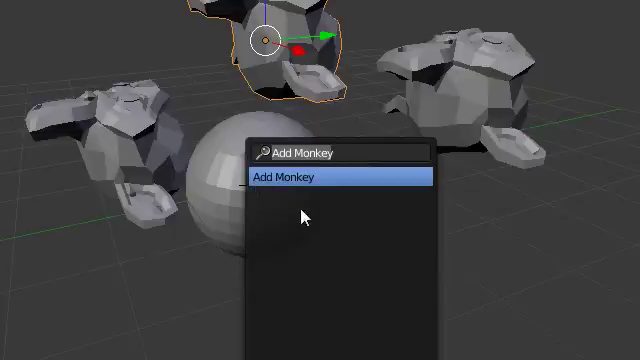
key(BackSpace)
key(Escape)
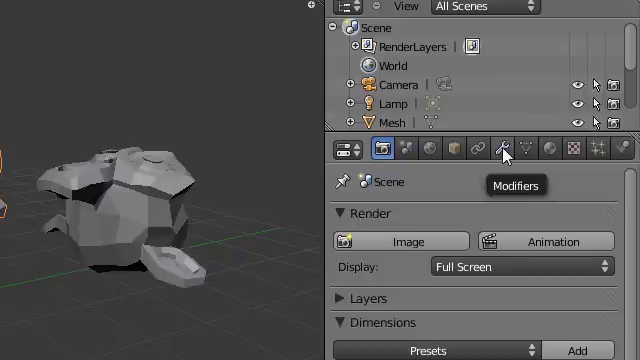
Show the Modifiers tab, then select the left, top and right monkeys and delete them.
click(505, 152)
click(507, 245)
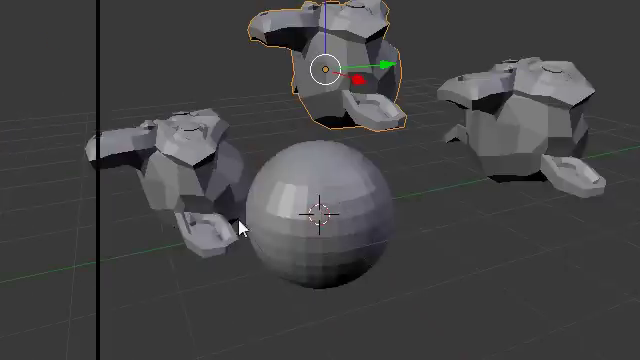
right_click(204, 226)
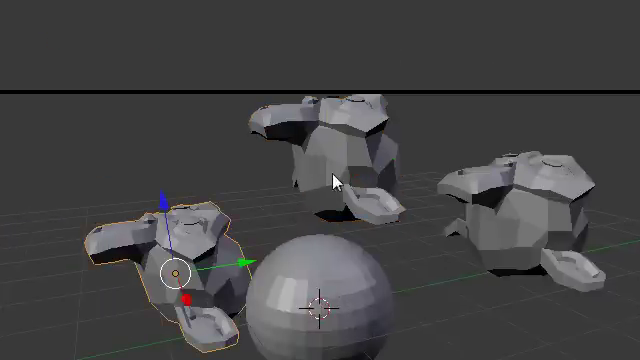
shift+right_click(350, 184)
shift+right_click(436, 243)
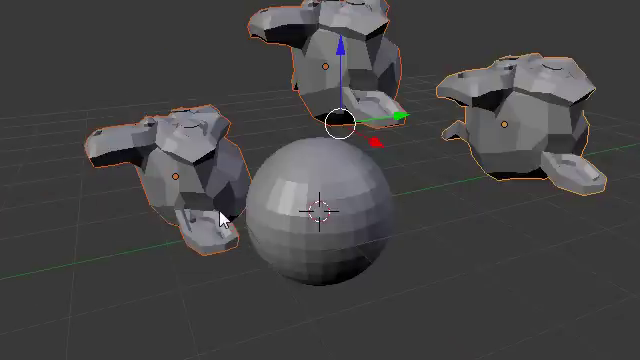
key(x)
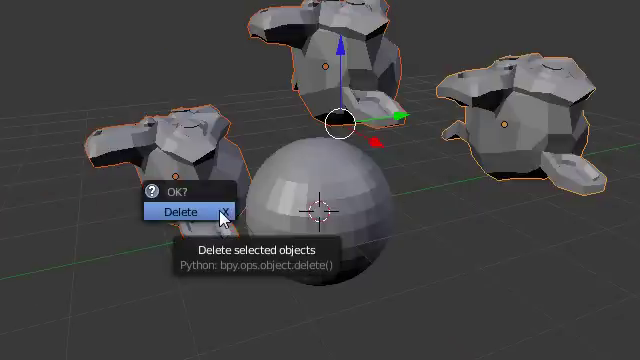
click(223, 216)
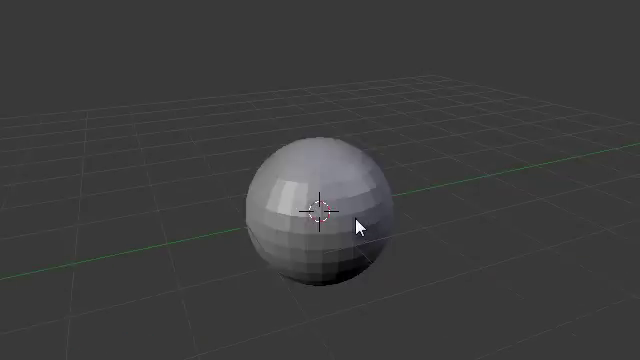
Give the sphere an Array modifier, orbit to look down, and scale the sphere up.
right_click(345, 230)
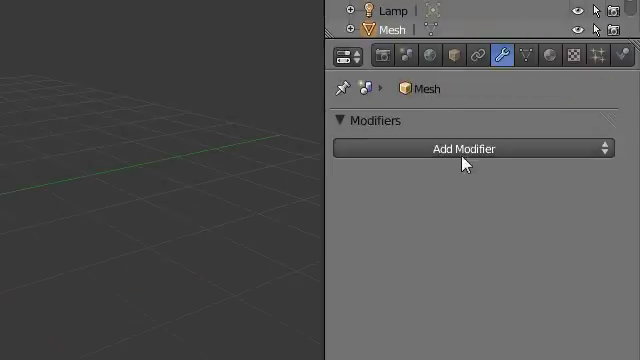
click(462, 160)
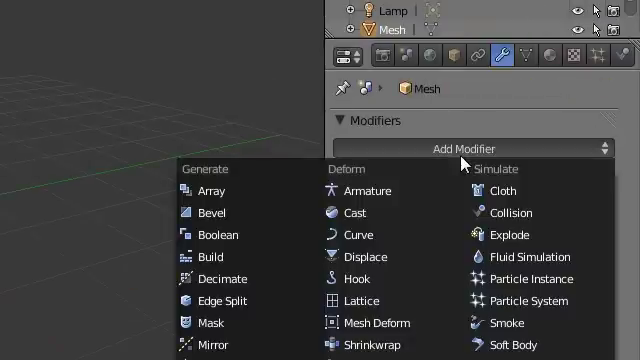
click(262, 198)
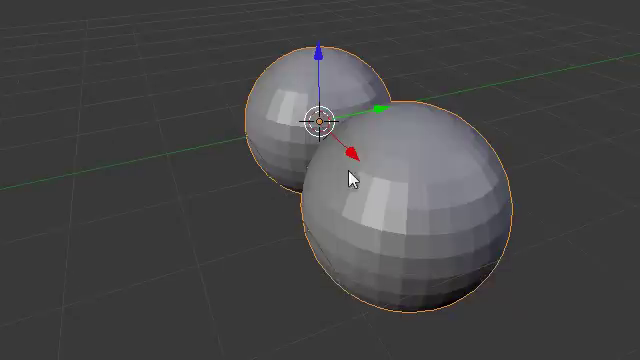
mouse_move(360, 179)
middle_down()
mouse_move(460, 177)
mouse_move(397, 170)
middle_up()
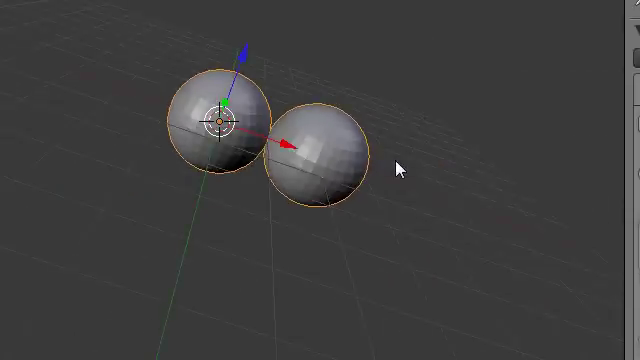
key(s)
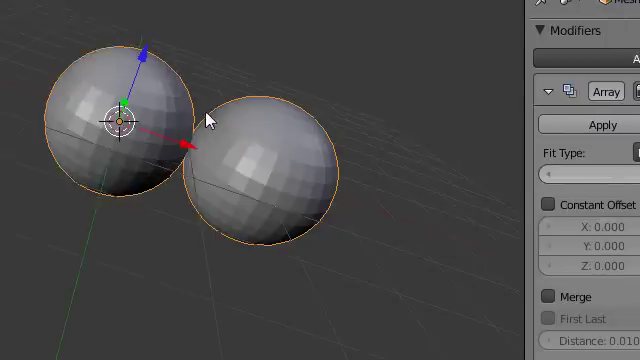
scroll(209, 120, down, 3)
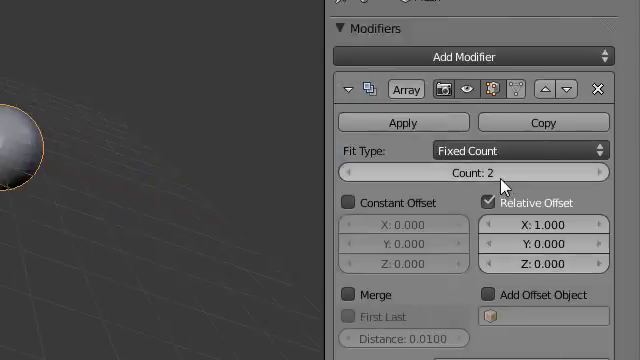
Set the Array modifier count to 5 and orbit around the sphere row.
click(603, 173)
click(603, 173)
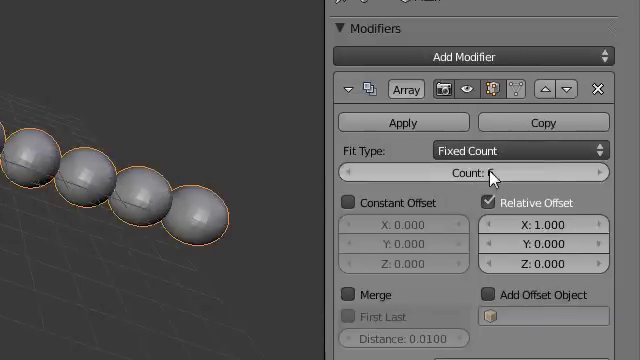
click(491, 174)
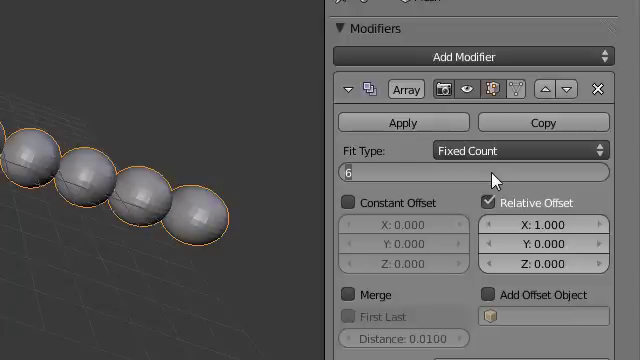
key(BackSpace)
text(5)
key(Return)
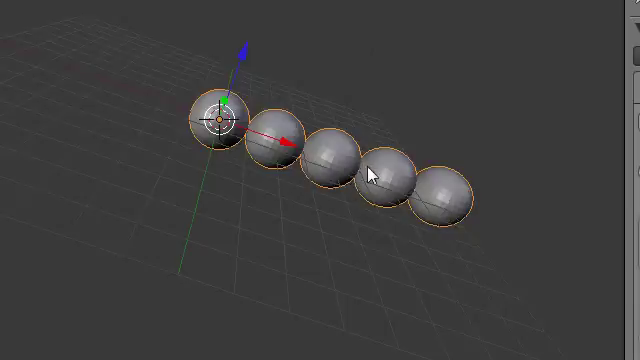
mouse_move(369, 174)
middle_down()
mouse_move(297, 161)
mouse_move(343, 186)
mouse_move(316, 176)
mouse_move(343, 179)
mouse_move(311, 161)
mouse_move(257, 154)
middle_up()
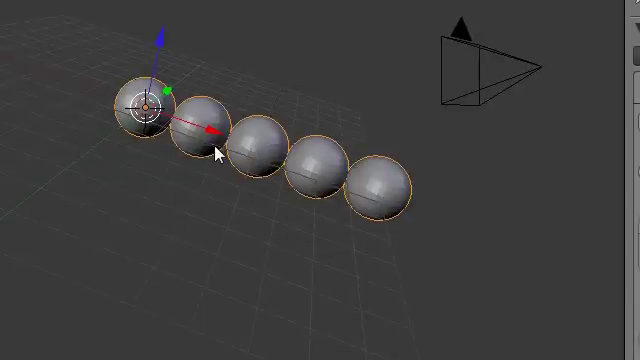
Try several Array X relative offsets, including a reversed row, and settle on 1.5.
shift+middle_drag(190, 136, 232, 104)
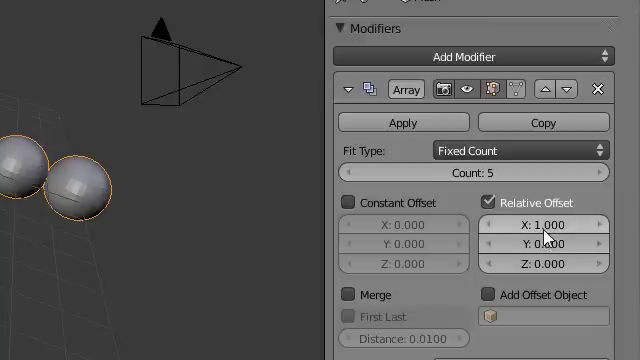
click(549, 228)
key(Return)
click(600, 228)
click(600, 228)
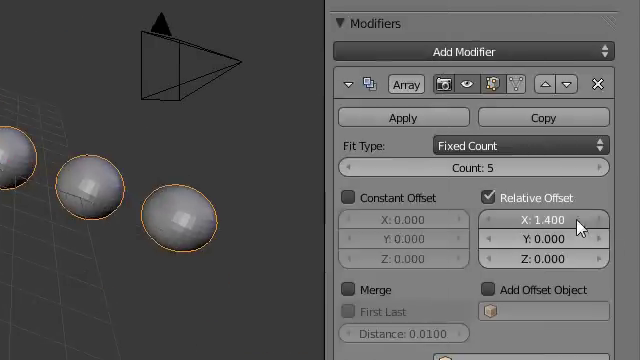
text(X: 1.400)
drag(579, 224, 557, 233)
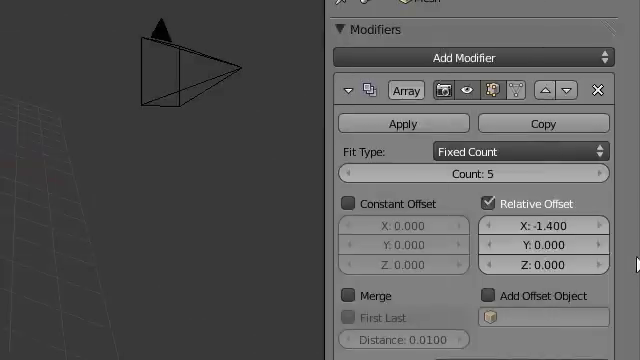
key(minus)
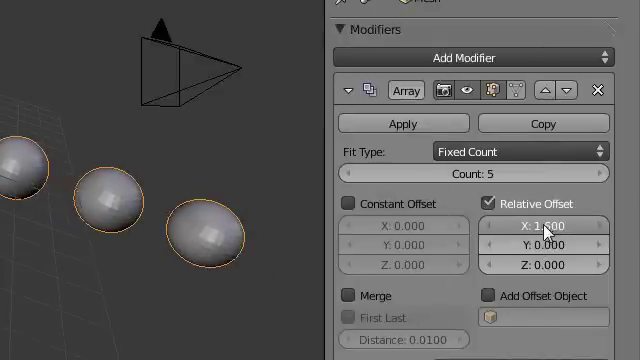
click(548, 228)
text(1.5)
key(Return)
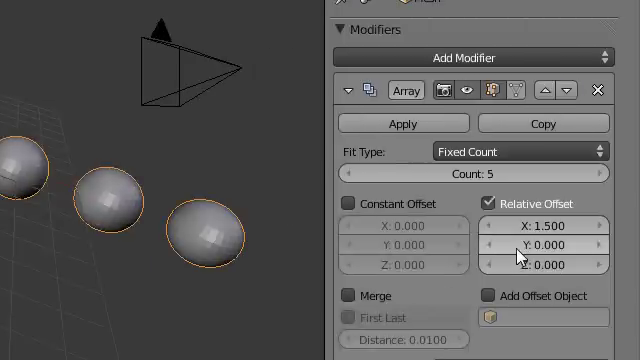
Offset the sphere copies along Y and Z, then reset the X offset to 1.
mouse_move(517, 254)
mouse_down()
mouse_move(533, 255)
mouse_move(511, 257)
mouse_move(522, 255)
mouse_up()
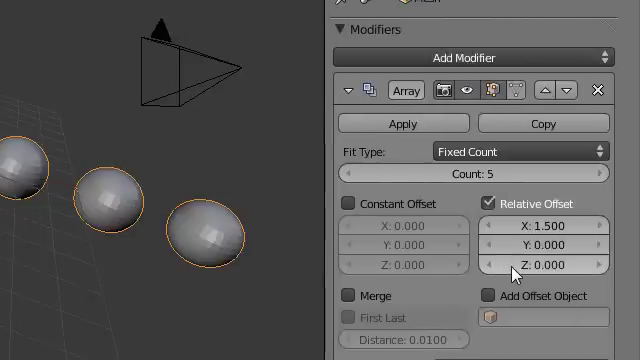
mouse_move(511, 271)
mouse_down()
mouse_move(536, 271)
mouse_move(521, 271)
mouse_up()
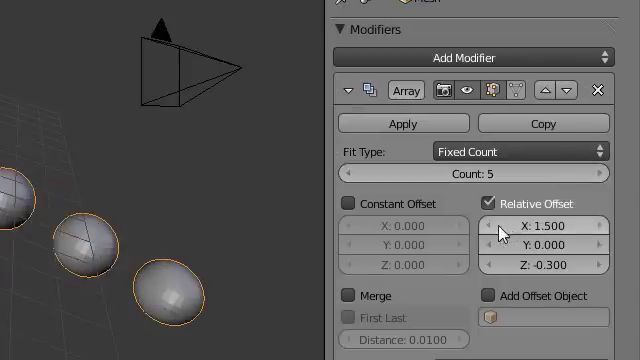
click(540, 235)
text(1)
key(Return)
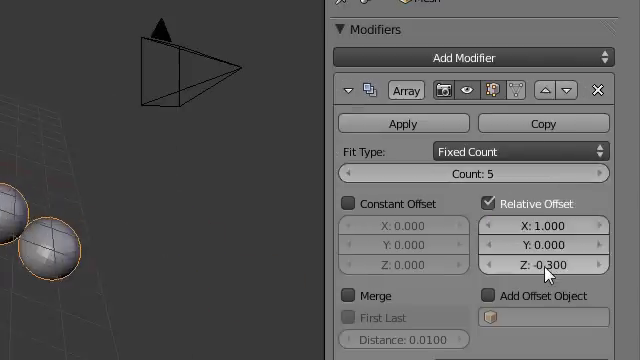
click(545, 272)
text(0)
Set the Z relative offset to 0 and enter Edit Mode with all vertices deselected.
key(Return)
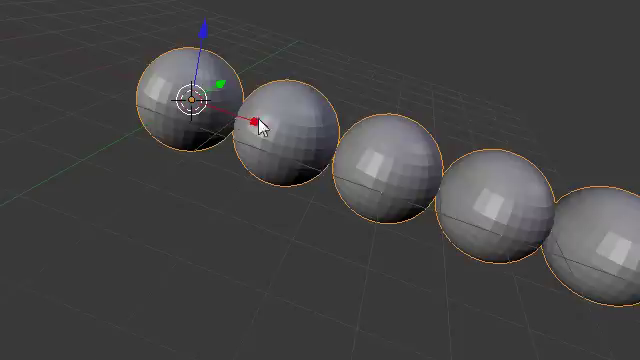
key(Tab)
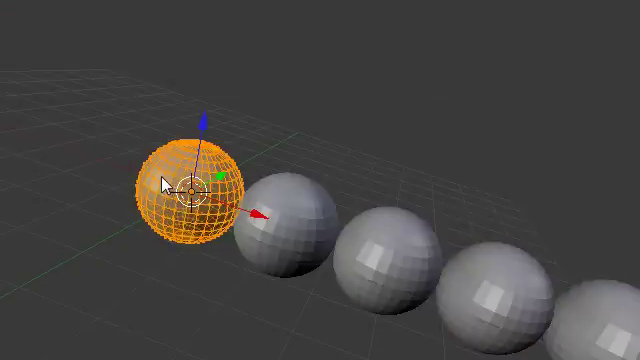
key(a)
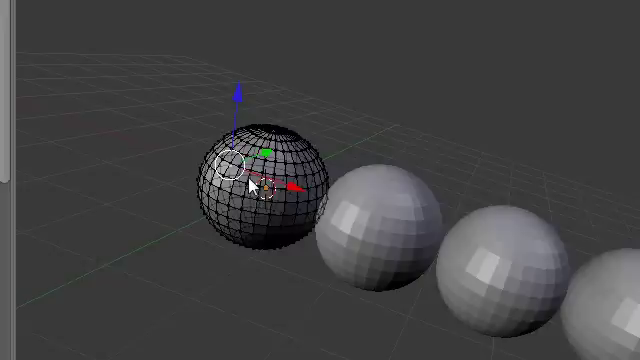
Place the 3D cursor on the first sphere and try a rotation.
click(257, 186)
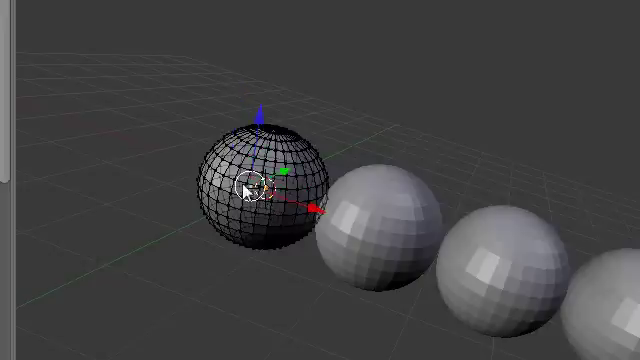
click(230, 179)
scroll(360, 229, down, 3)
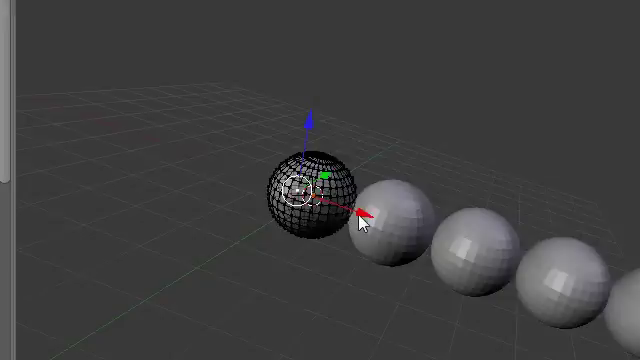
key(r)
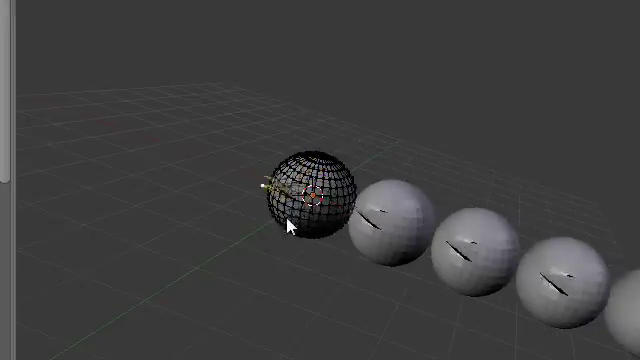
click(343, 238)
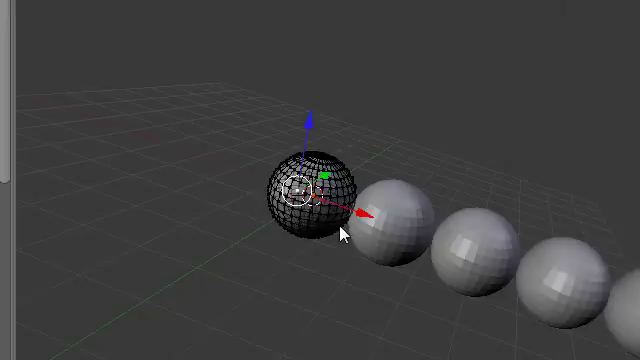
Switch the sphere back to Object Mode to see the five-sphere row.
key(Tab)
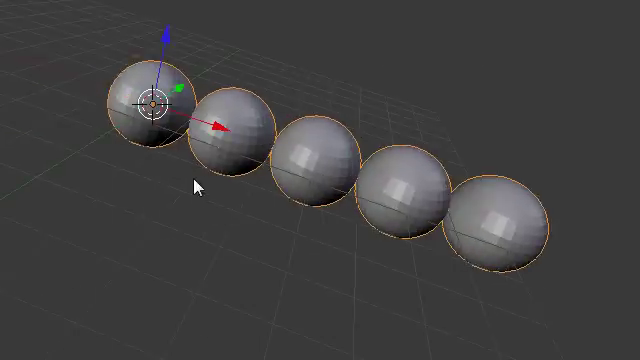
scroll(196, 187, down, 5)
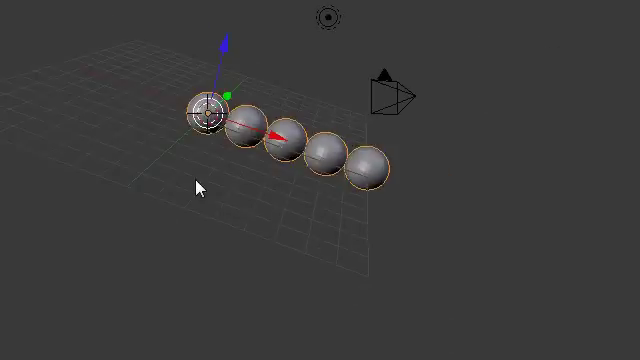
scroll(196, 205, up, 2)
scroll(196, 205, up, 1)
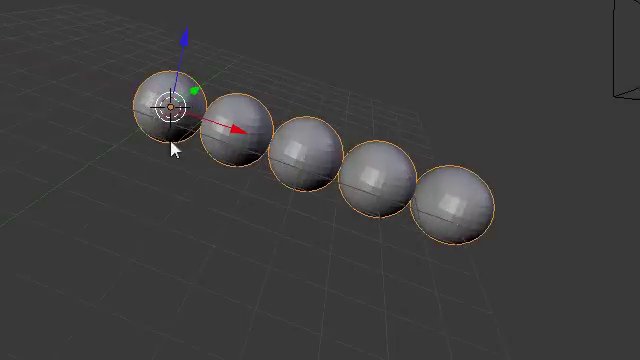
scroll(205, 117, down, 4)
scroll(231, 184, up, 2)
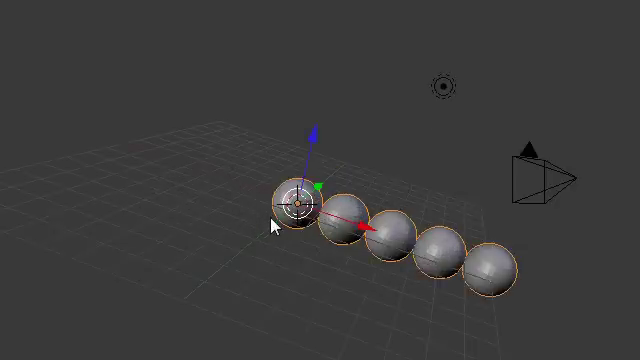